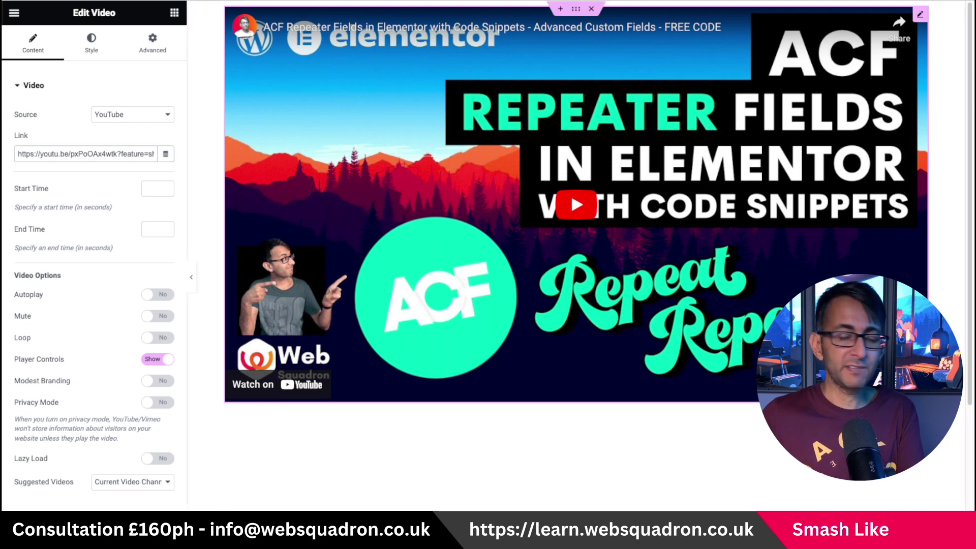
- Set the width of the container around the video to 725 px
left_click(860, 441)
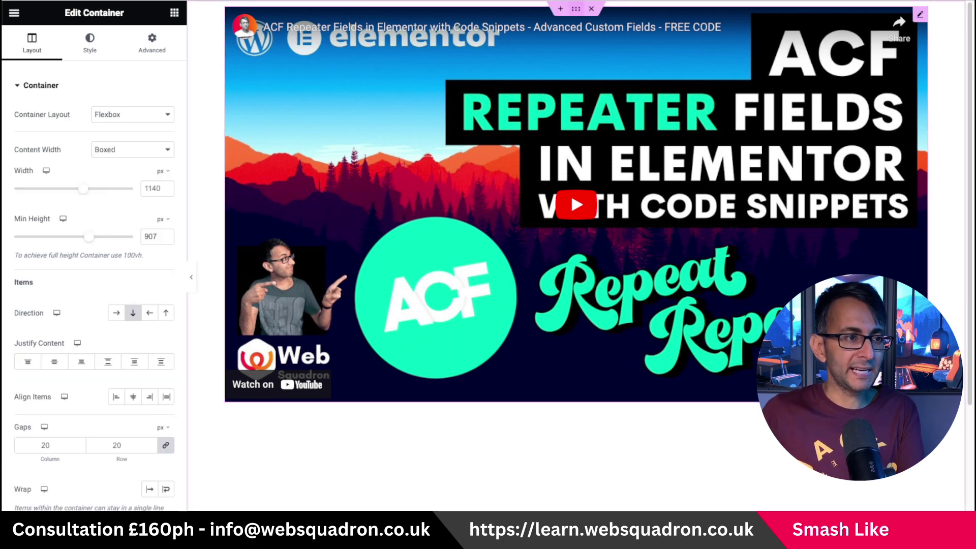
left_click_drag(84, 189, 39, 189)
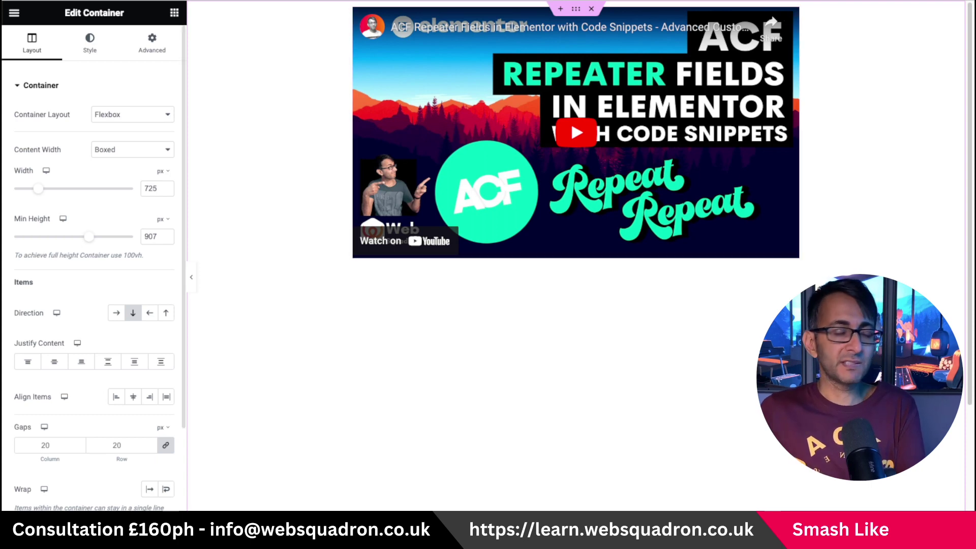
- Turn on mute for the YouTube video widget, preview its playback and view the source options
left_click(792, 15)
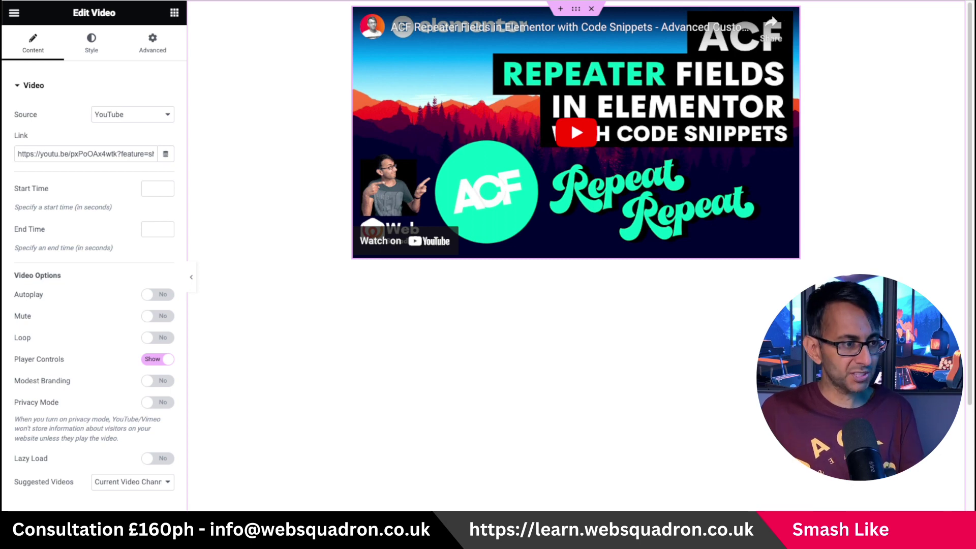
left_click(158, 317)
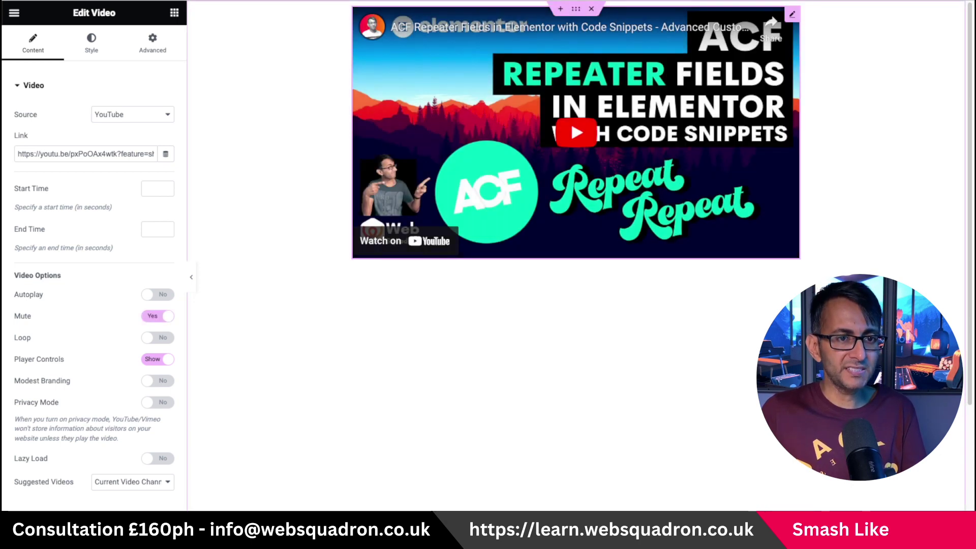
left_click(577, 132)
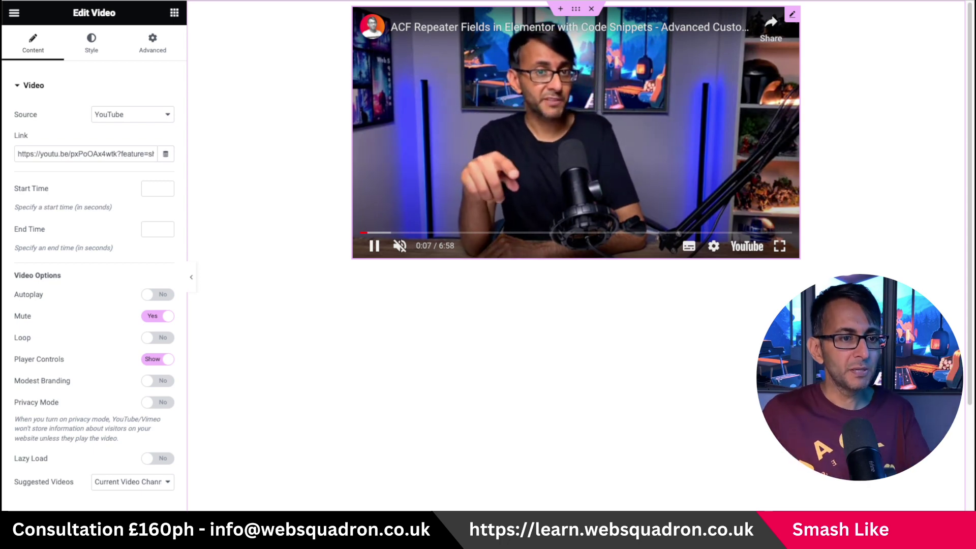
key("space")
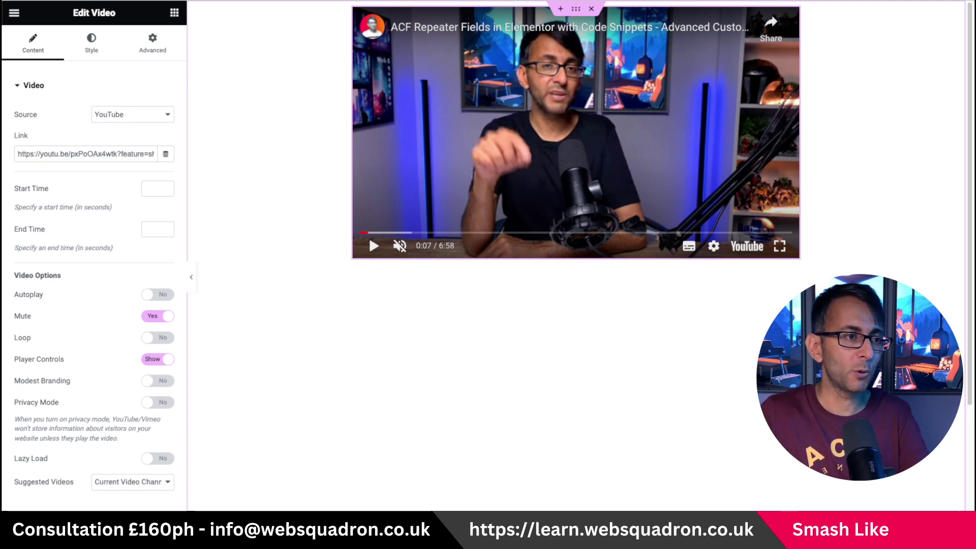
left_click(133, 115)
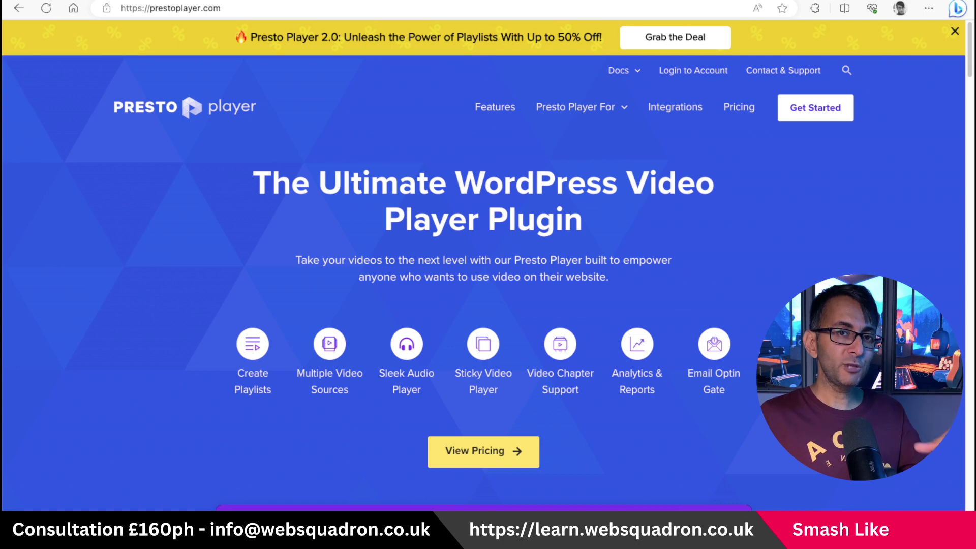
- Review the Presto Player home page's feature overview and the pricing on the muse.ai website
scroll(483, 279, "down", 5)
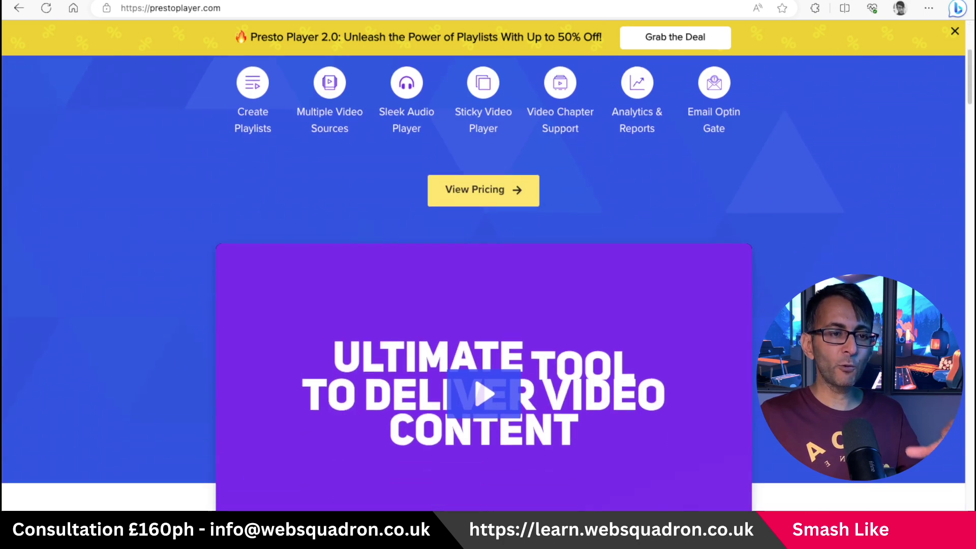
scroll(483, 279, "down", 2)
scroll(483, 280, "up", 4)
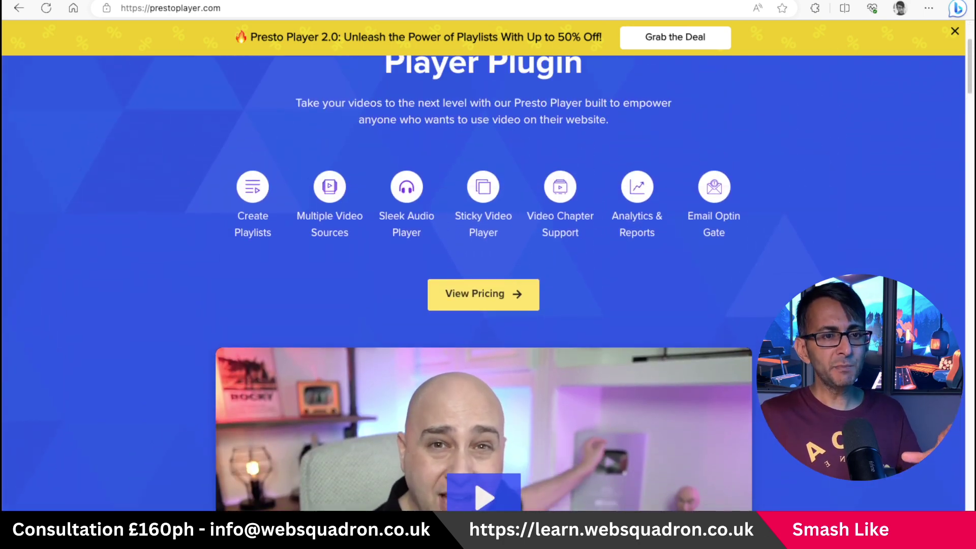
scroll(483, 279, "down", 1)
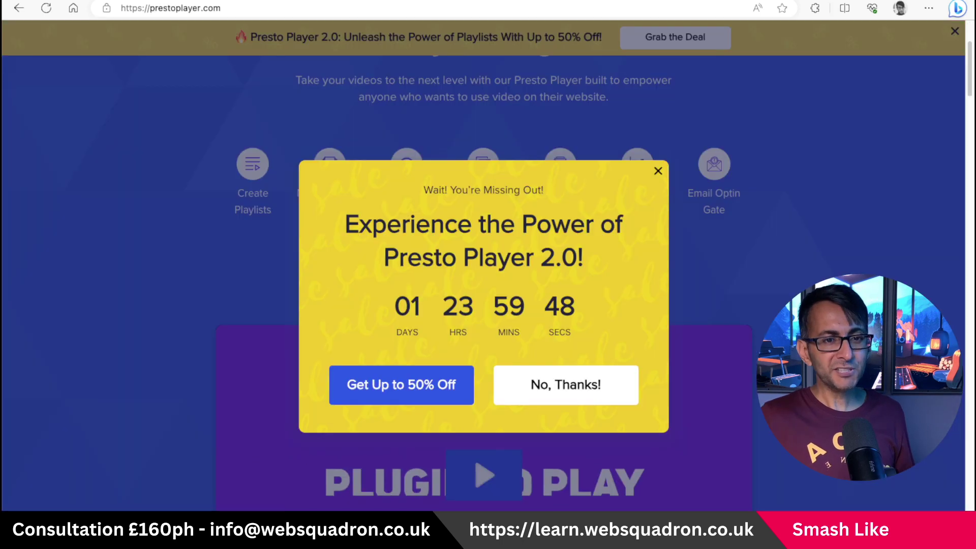
key("Escape")
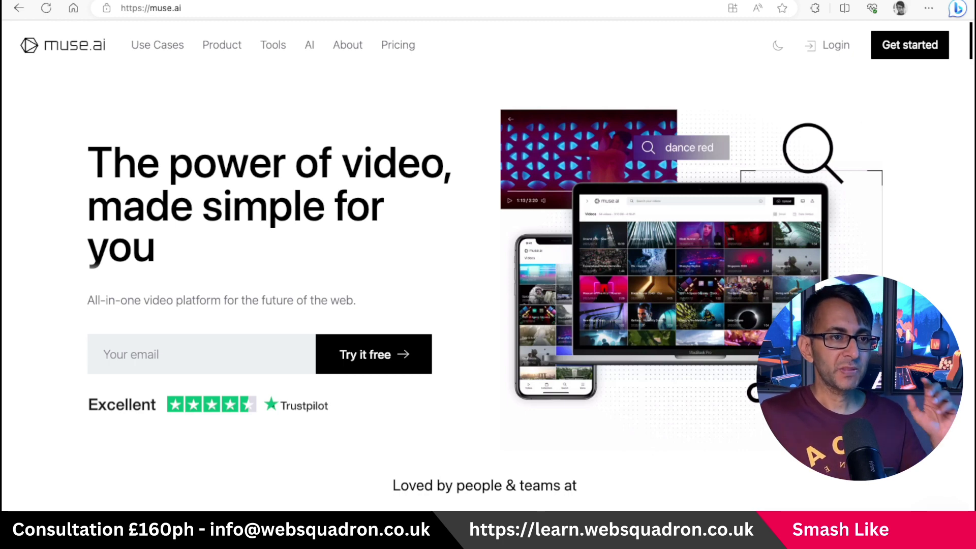
left_click(398, 45)
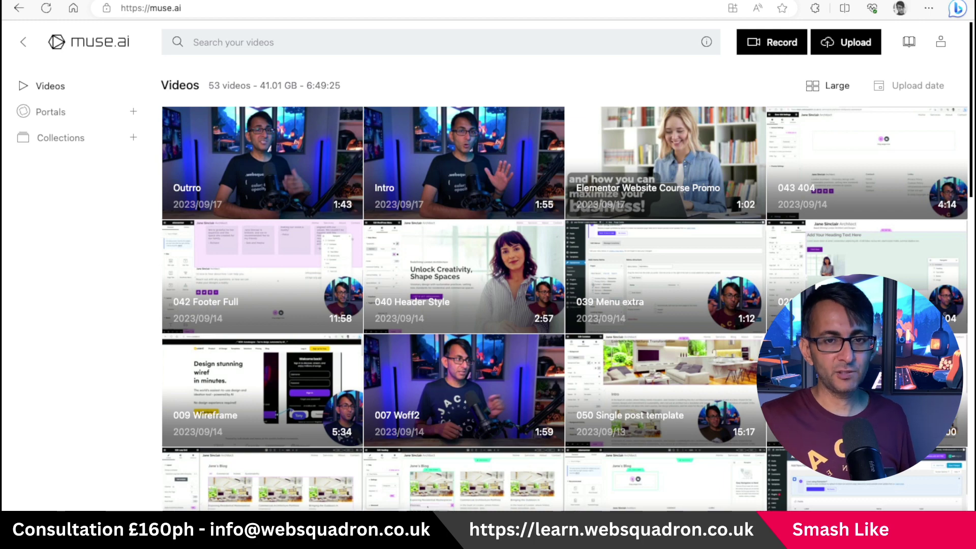
- Try the Small, List and Detailed layouts of the muse.ai video library and settle on List
left_click(829, 86)
left_click(825, 147)
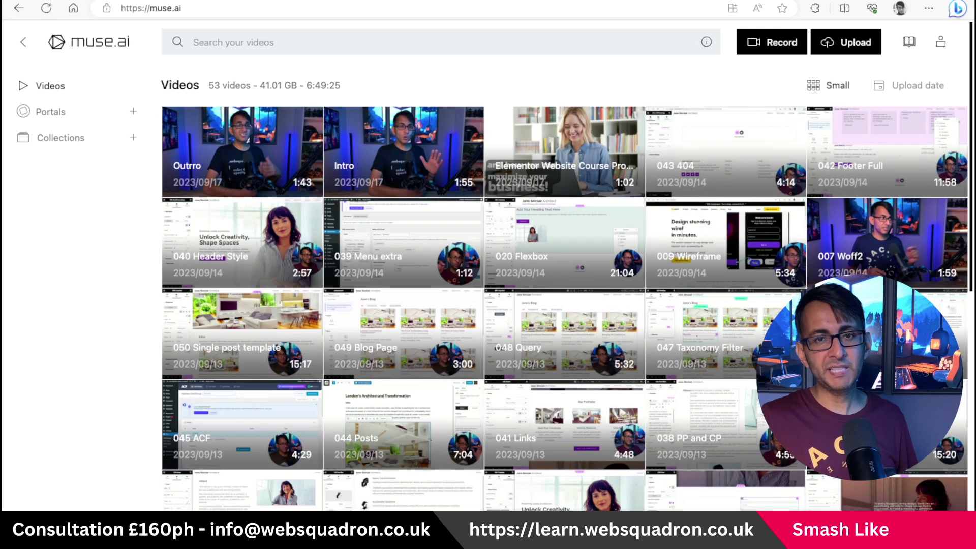
left_click(829, 85)
left_click(827, 198)
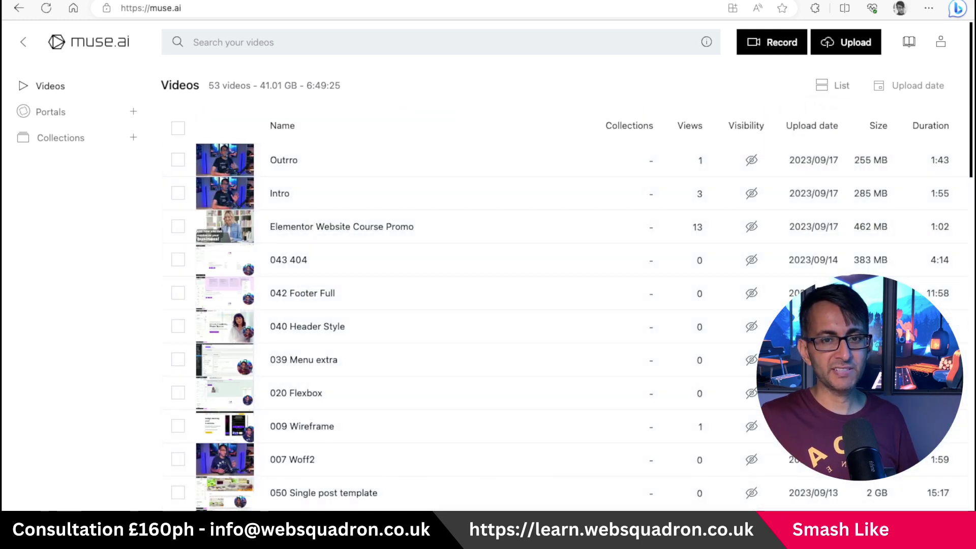
left_click(834, 85)
left_click(825, 228)
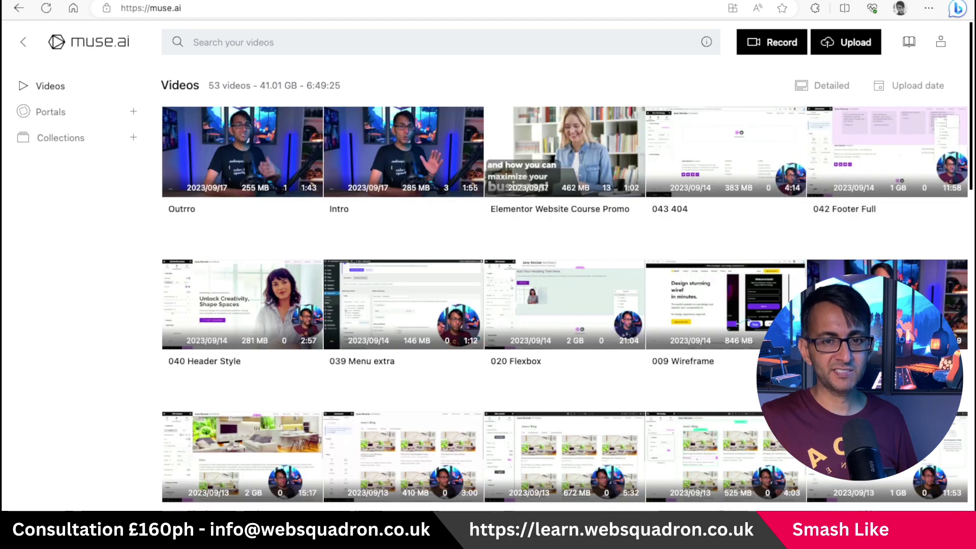
left_click(829, 85)
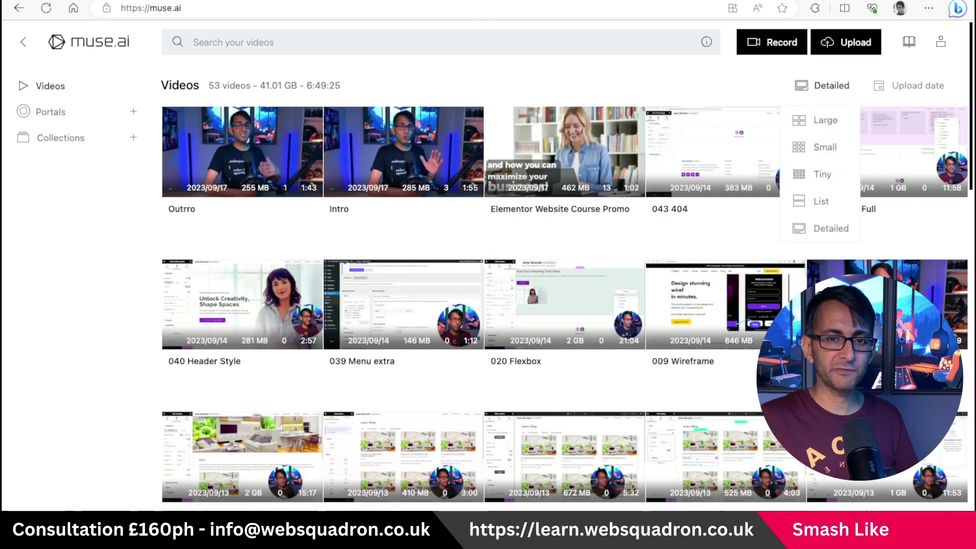
left_click(827, 198)
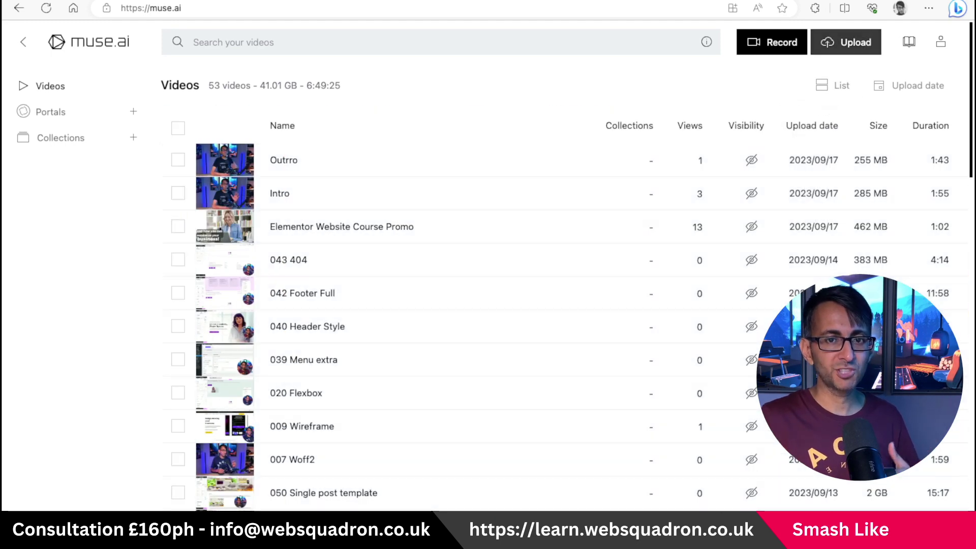
- View the file chooser for uploading a video and cancel it without choosing a file
left_click(846, 42)
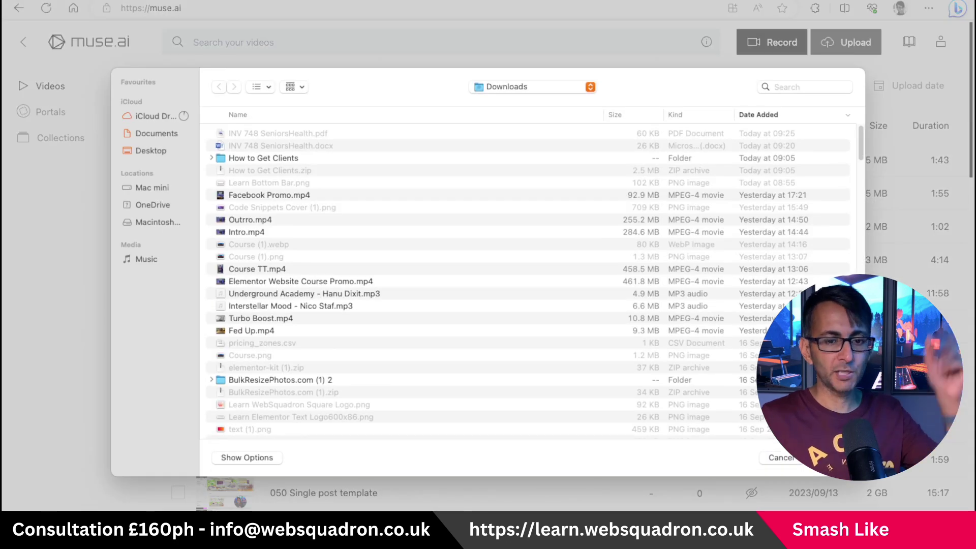
left_click(780, 458)
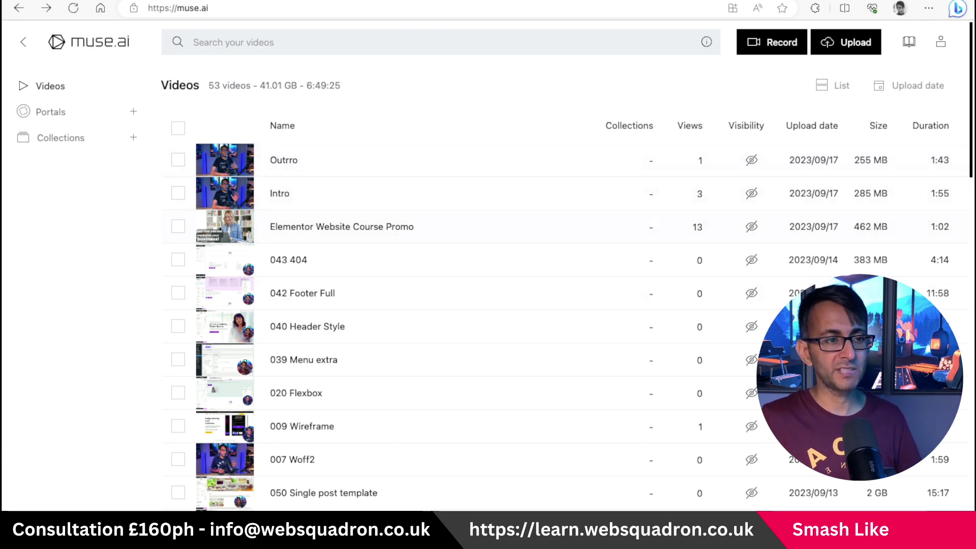
- Examine the Intro video's visibility options and the setting that restricts embedding to specific domains
right_click(281, 194)
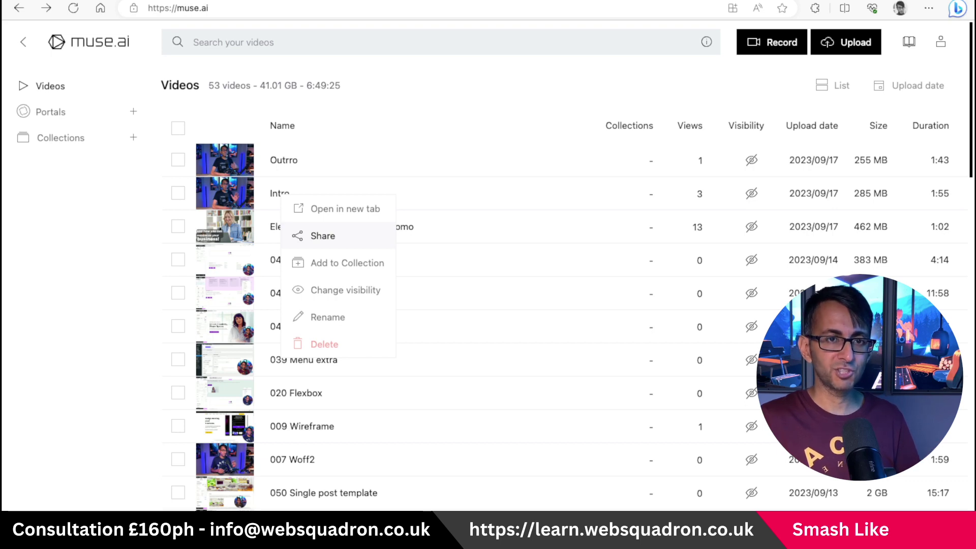
left_click(346, 291)
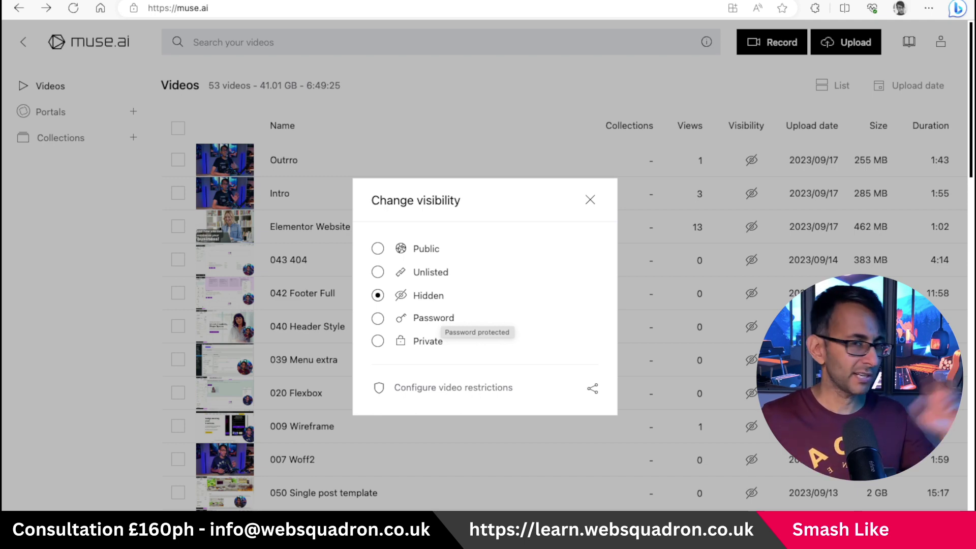
left_click(452, 388)
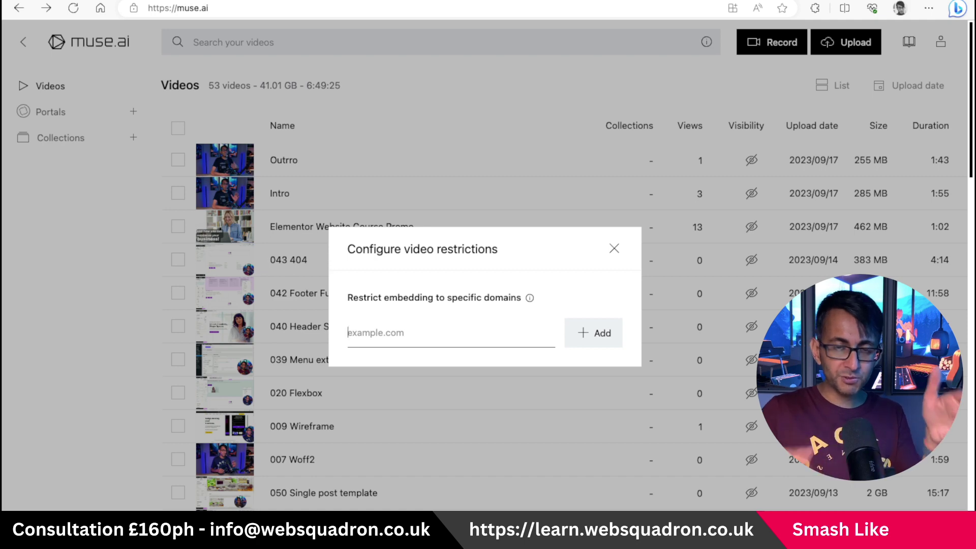
key("Escape")
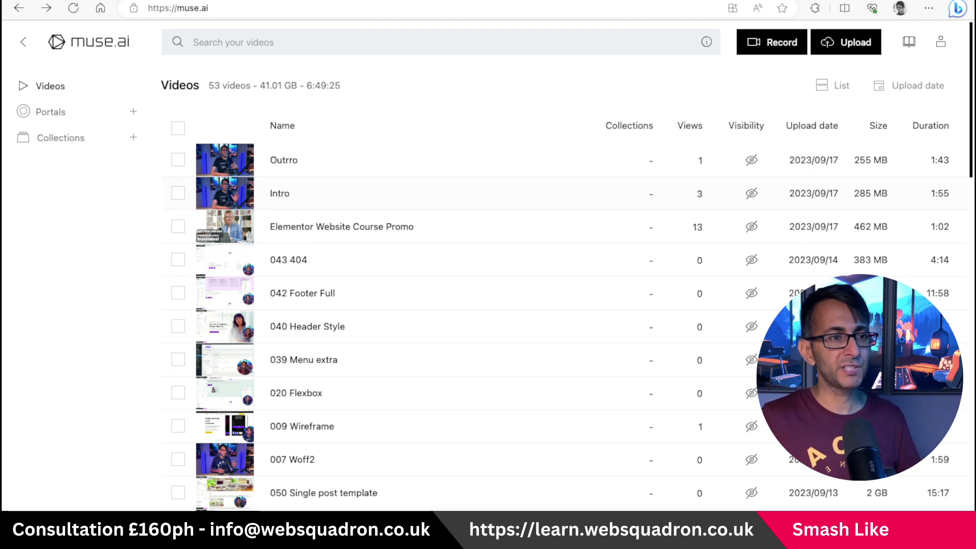
- Open the sharing options of the Intro video and set the embedded player's dimensions to Responsive
right_click(284, 192)
left_click(325, 233)
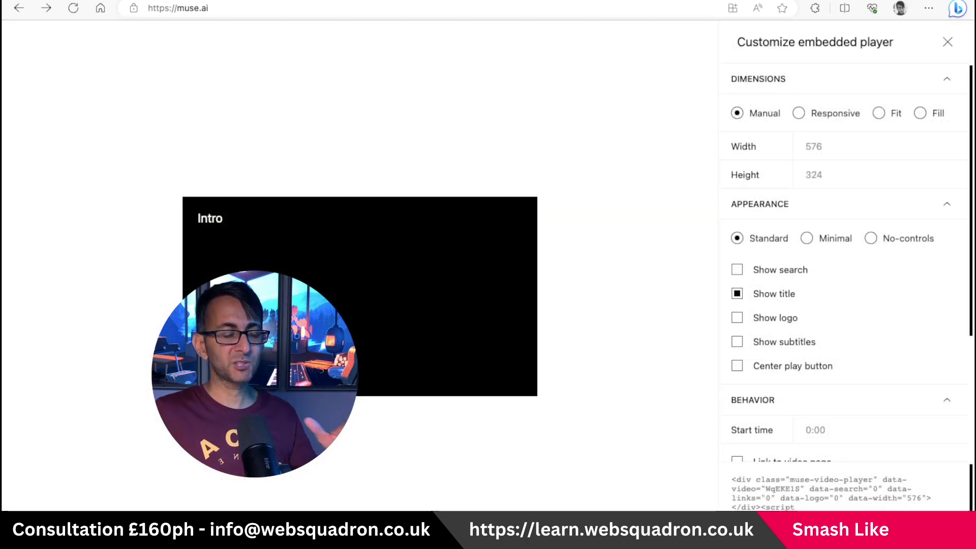
left_click(799, 113)
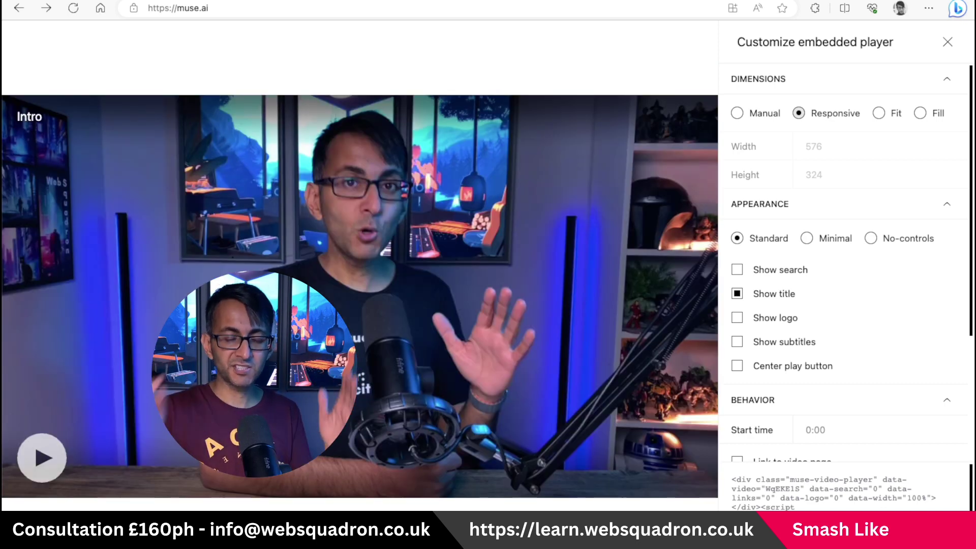
left_click(737, 113)
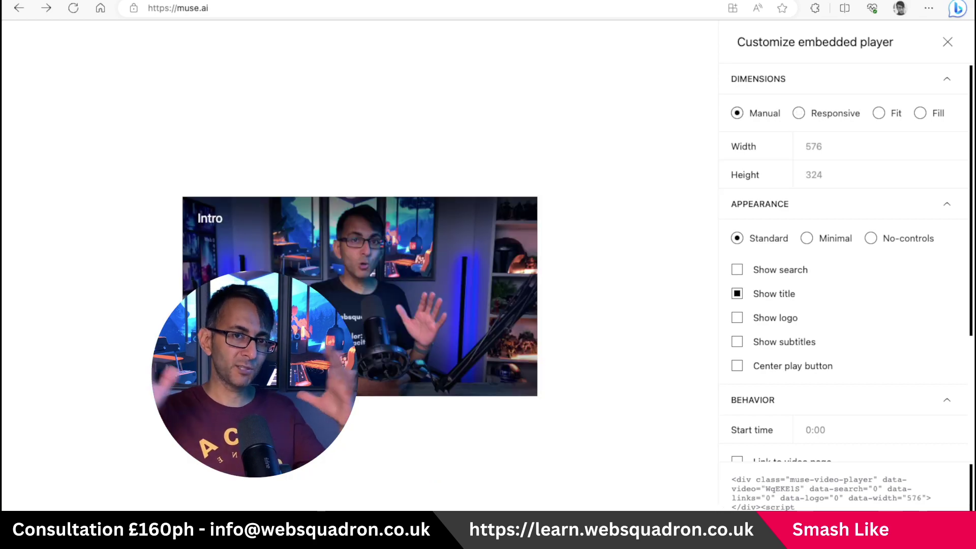
left_click(798, 113)
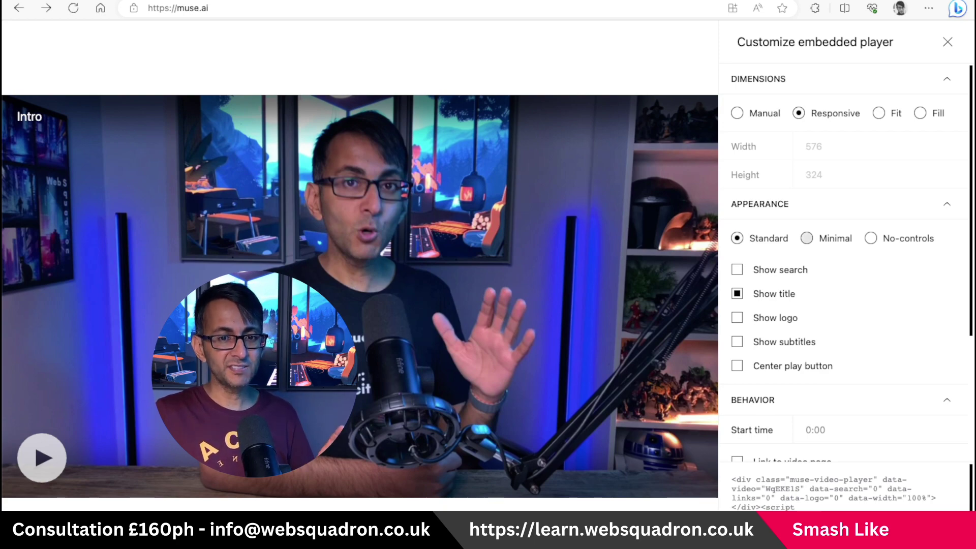
- Try the Minimal and No-controls appearances for the embedded player and return to Standard
left_click(807, 238)
left_click(871, 238)
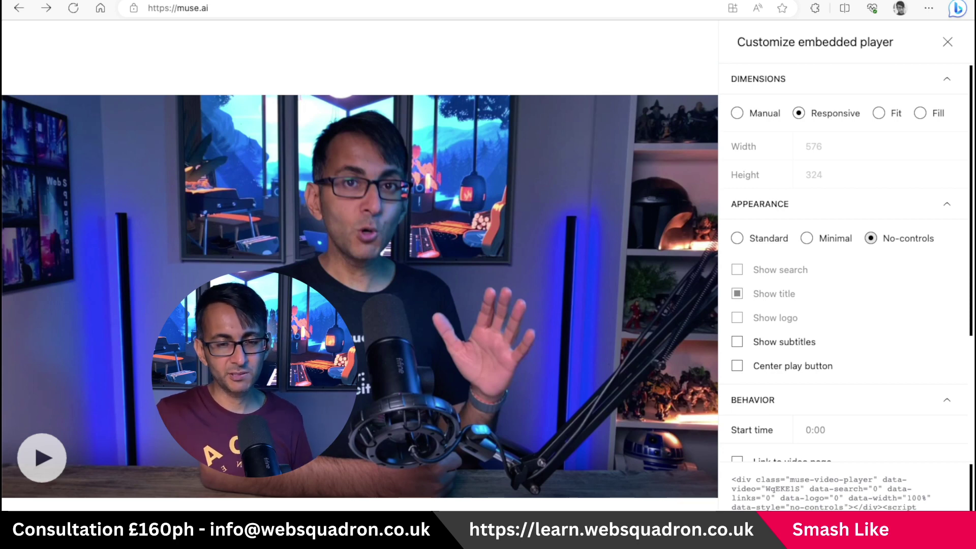
left_click(737, 238)
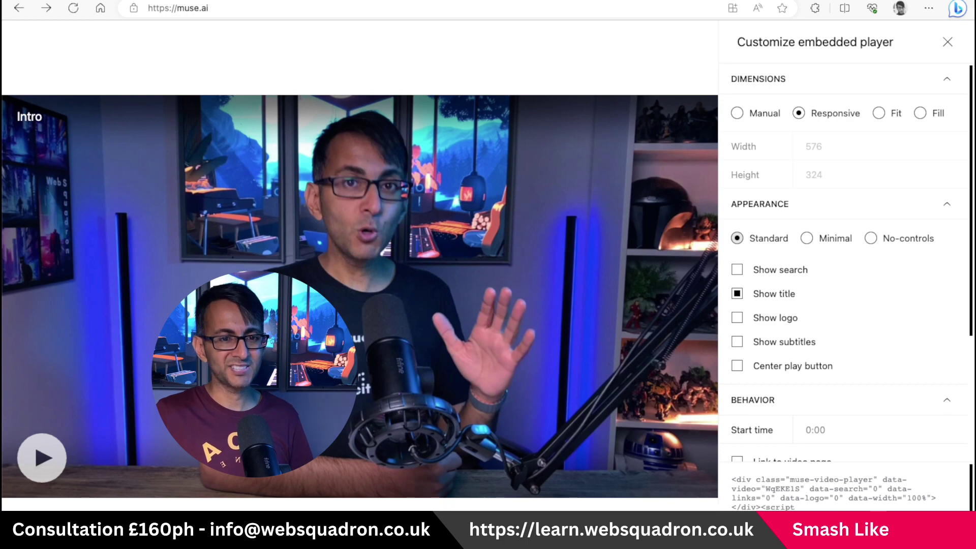
- Hide the player's title, enable subtitles and the centered play button, and copy the resulting embed code
left_click(737, 294)
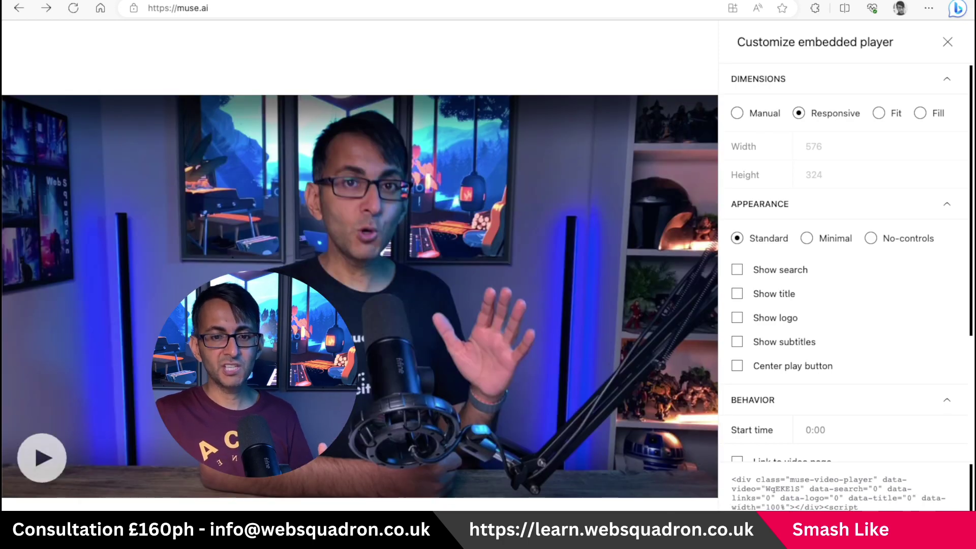
left_click(738, 342)
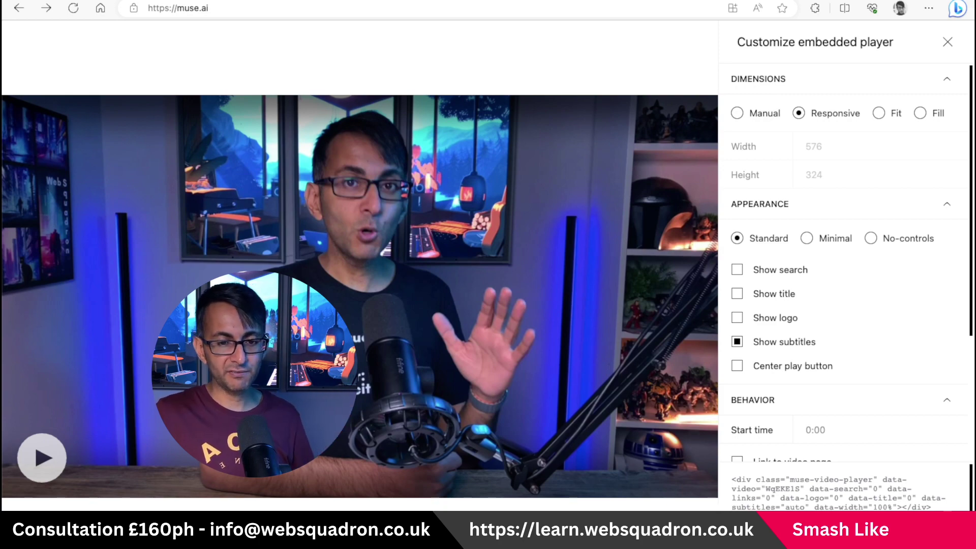
left_click(738, 366)
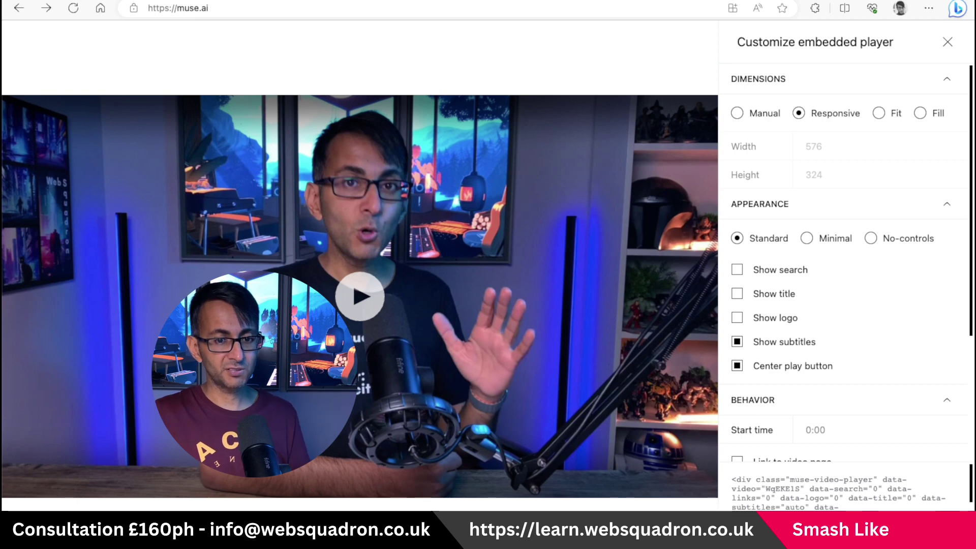
scroll(844, 262, "down", 4)
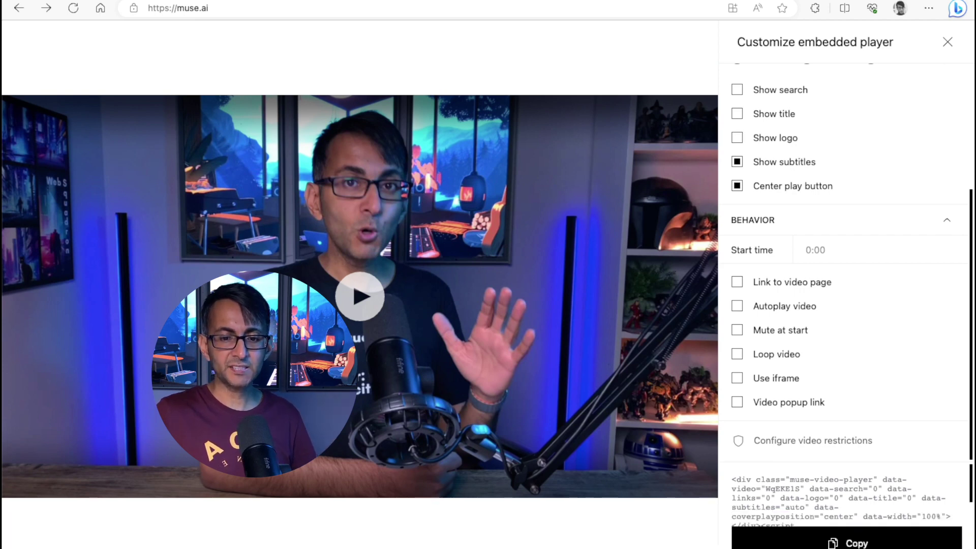
left_click(847, 542)
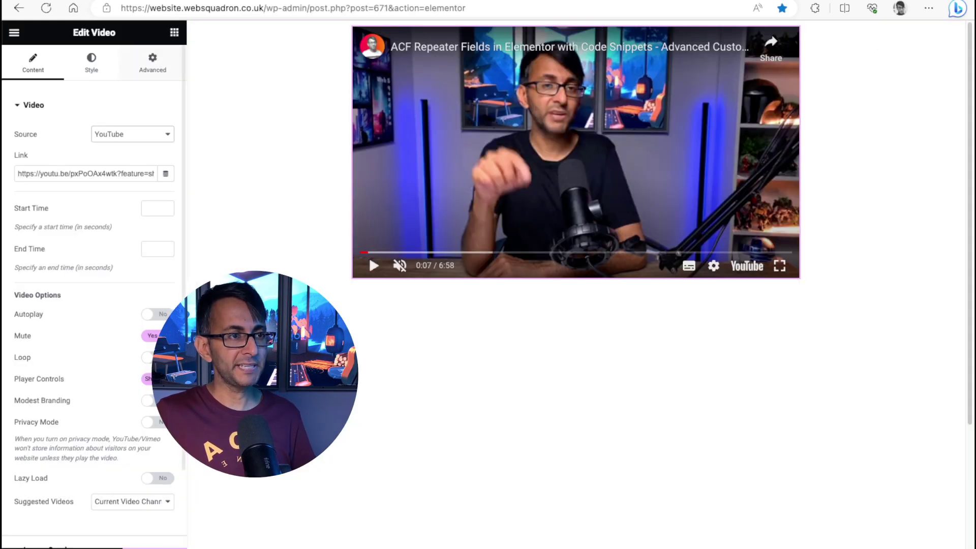
- Add an HTML widget containing the copied Intro embed code below the YouTube video, and mute the embedded player in the page preview
type("html")
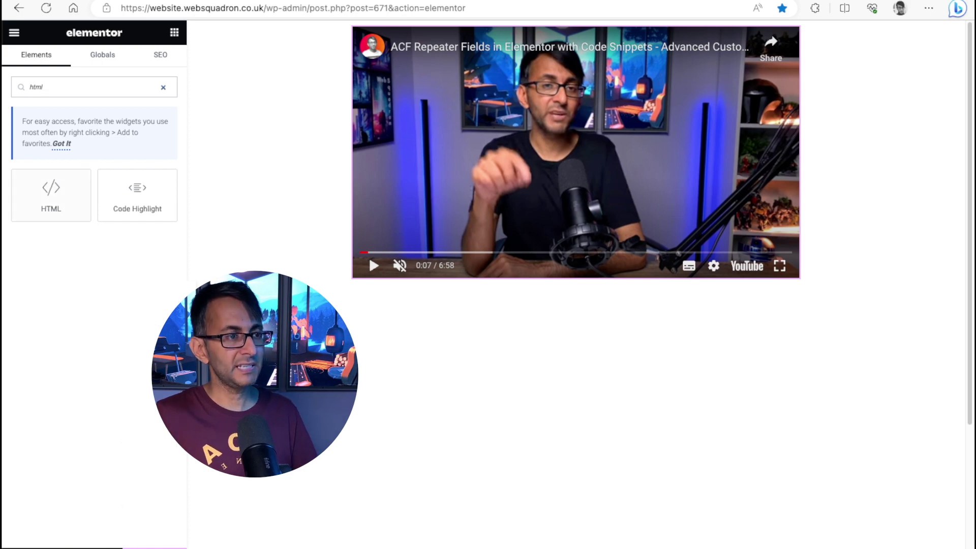
left_click_drag(50, 195, 477, 282)
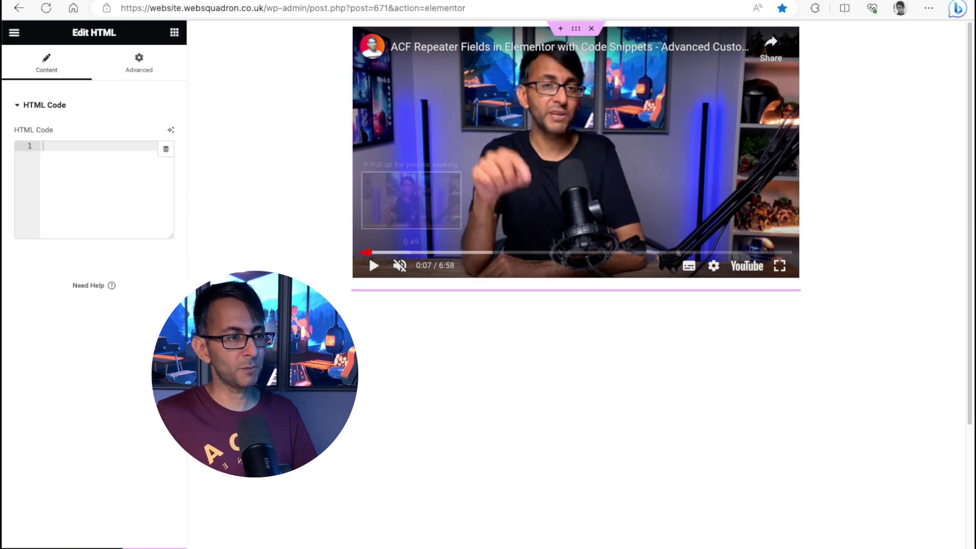
key("ctrl+v")
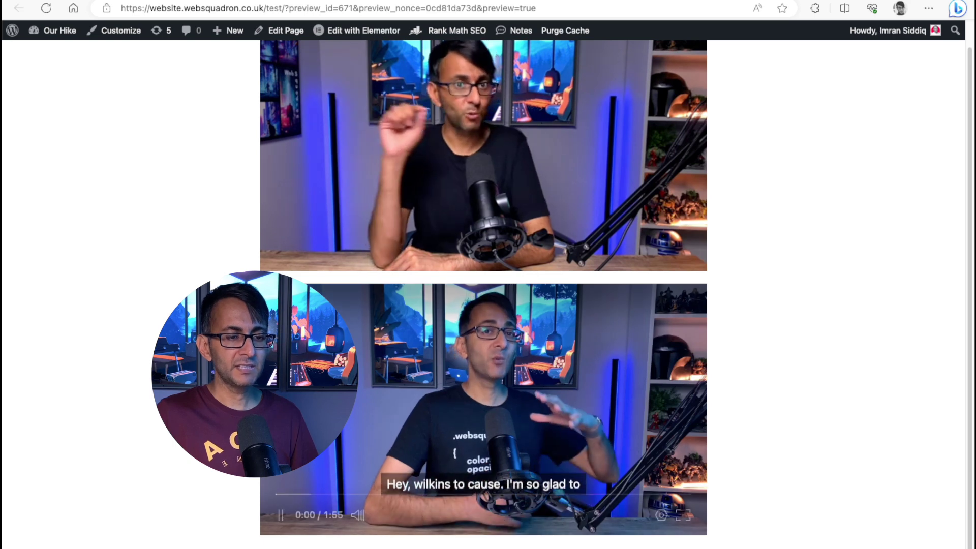
mouse_move(358, 516)
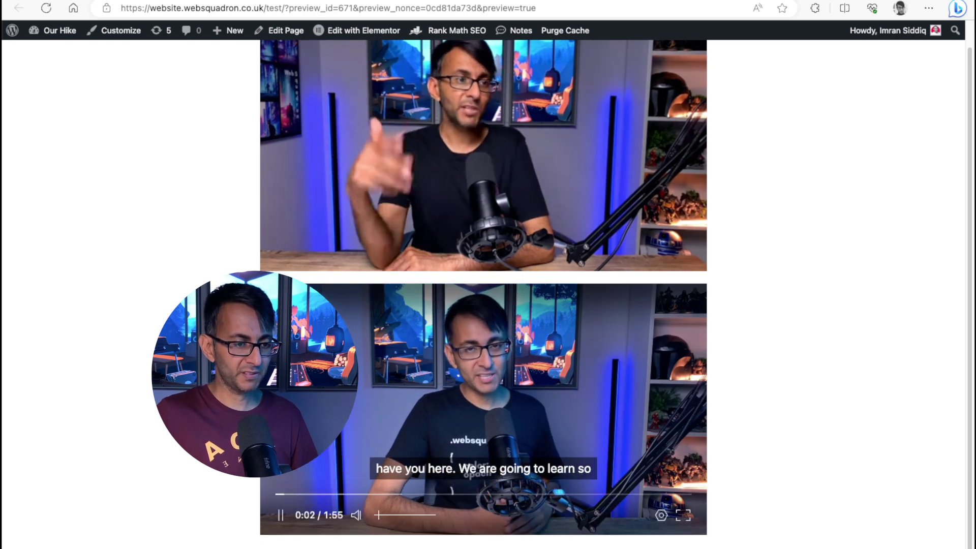
left_click(356, 516)
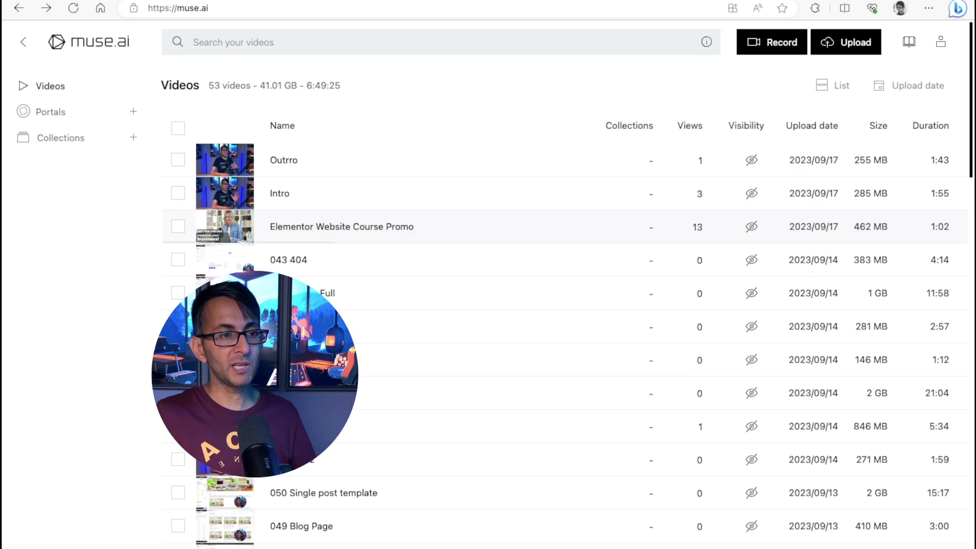
- Open the embedded player customization for the Elementor Website Course Promo video on muse.ai, review its settings, and copy the embed code
right_click(360, 226)
left_click(401, 266)
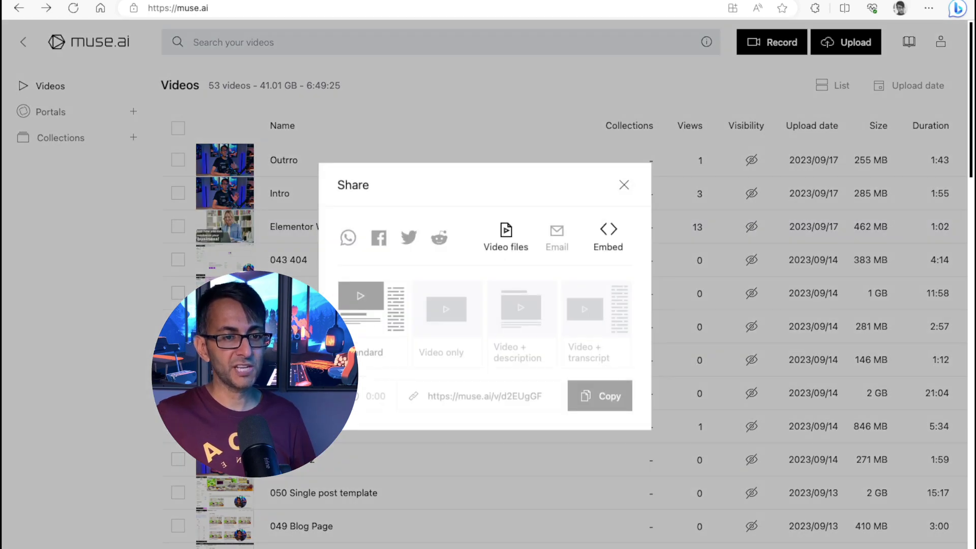
left_click(608, 237)
left_click(781, 322)
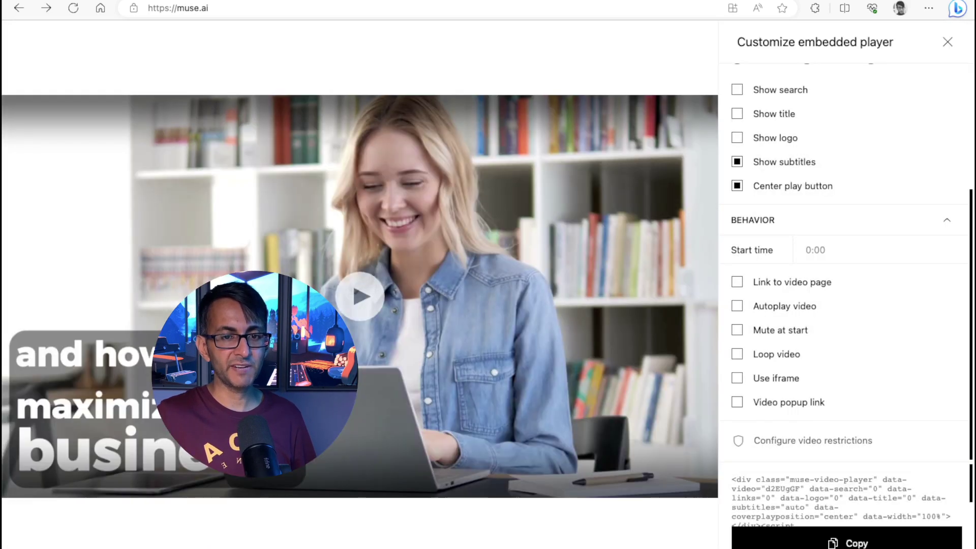
scroll(844, 262, "up", 4)
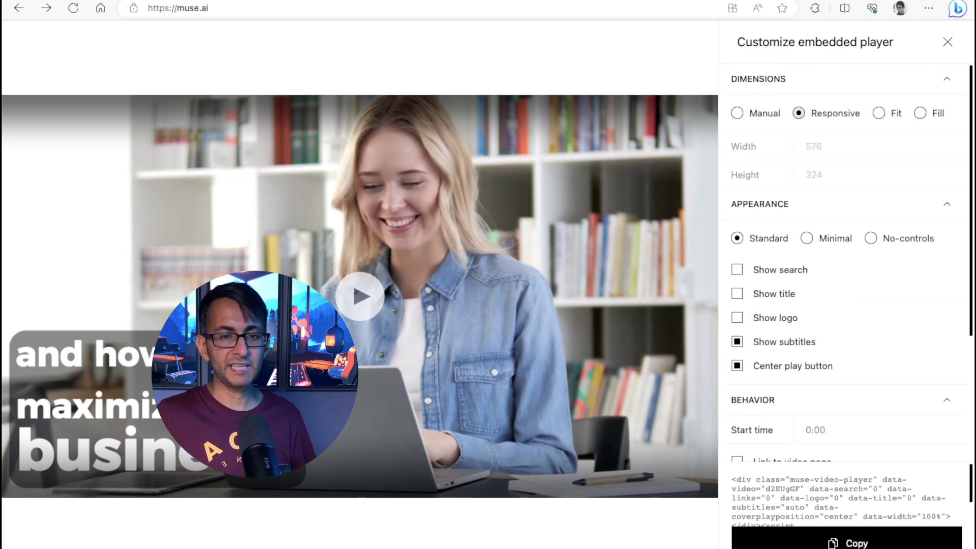
scroll(844, 264, "down", 3)
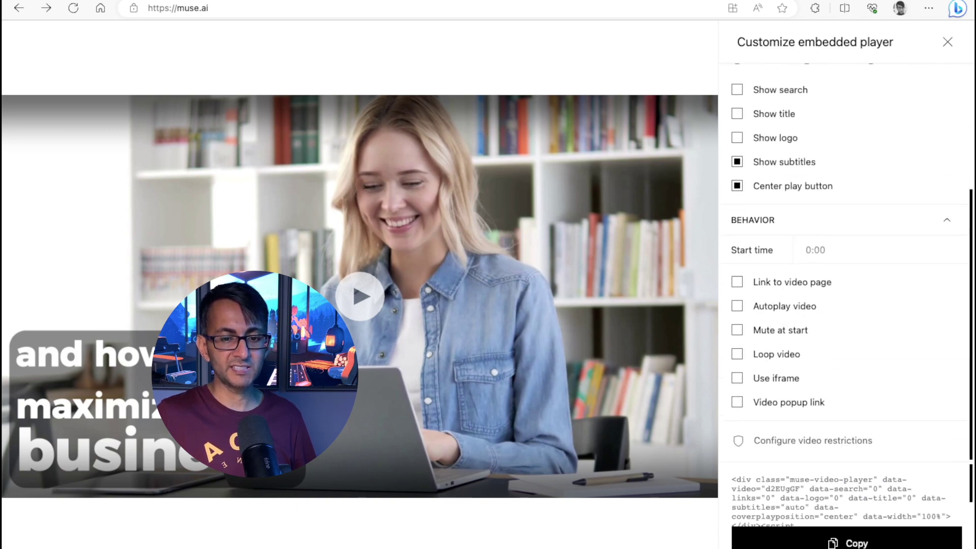
left_click(846, 542)
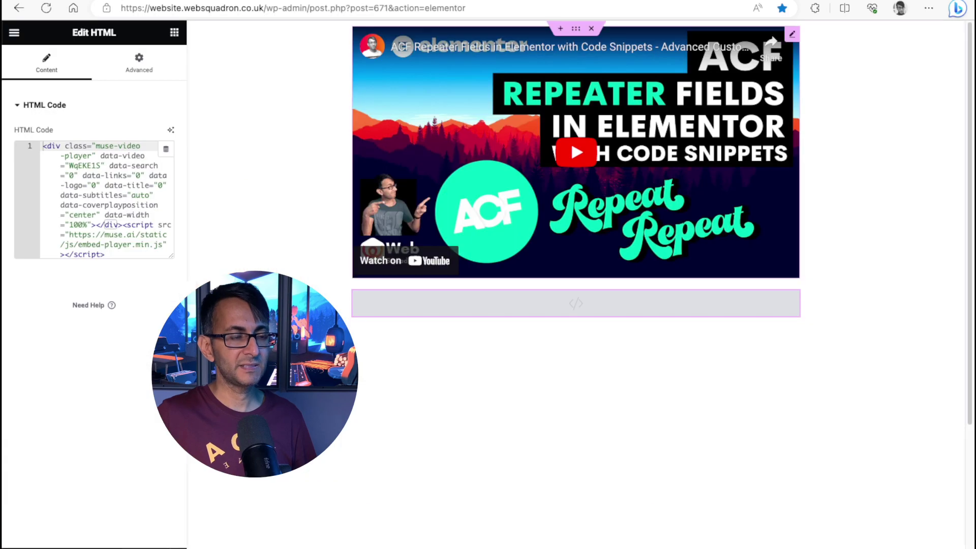
- Replace the HTML widget's code with the promo video's embed code, and open the player's quality options in the page preview
key("ctrl+a")
key("ctrl+v")
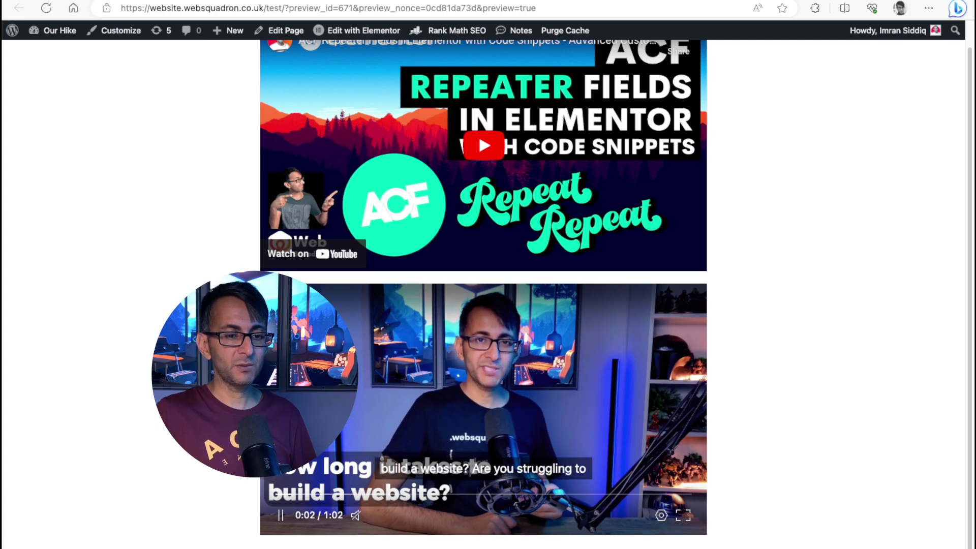
left_click(661, 516)
left_click(634, 453)
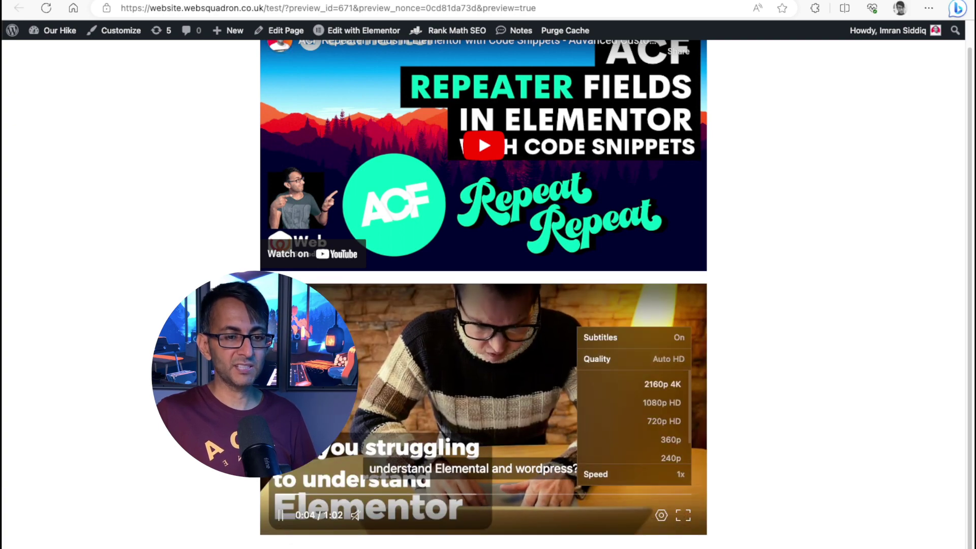